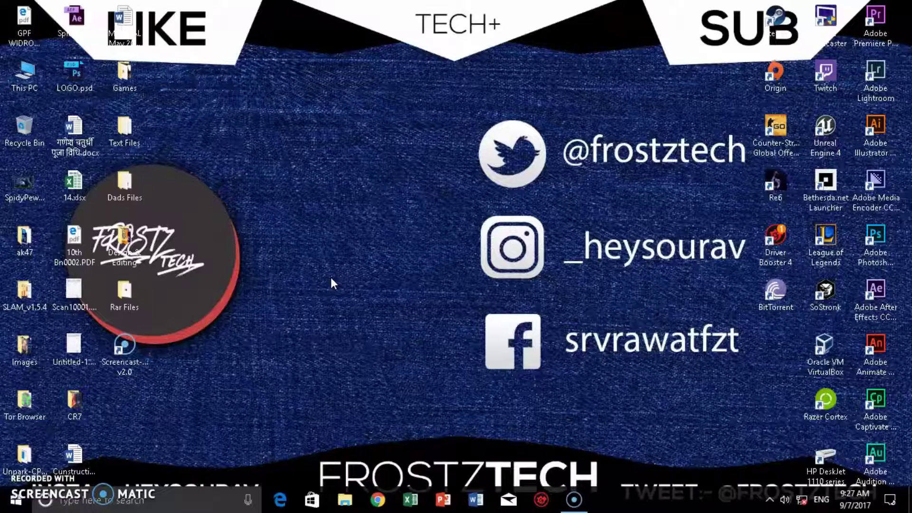
Step: Refresh the desktop a few times from its context menu
right_click(314, 222)
left_click(344, 261)
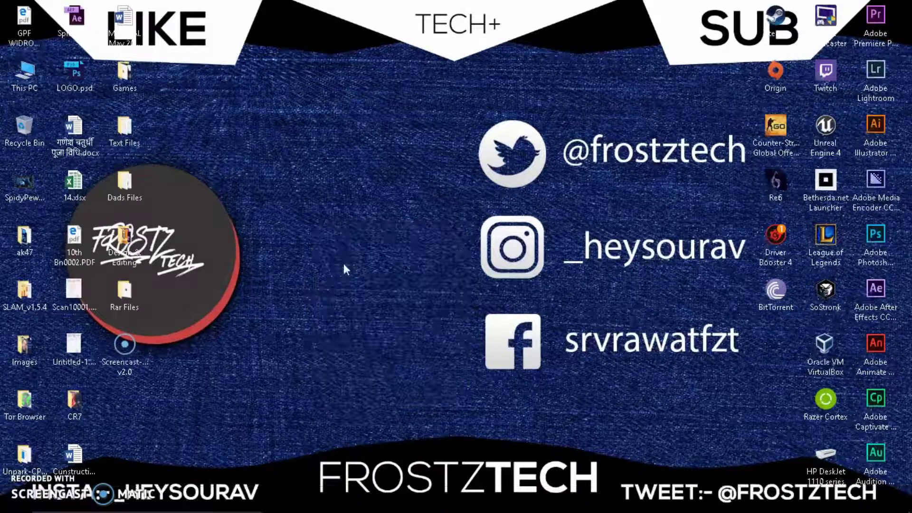
right_click(336, 214)
mouse_move(351, 226)
left_click(522, 302)
right_click(357, 256)
left_click(383, 293)
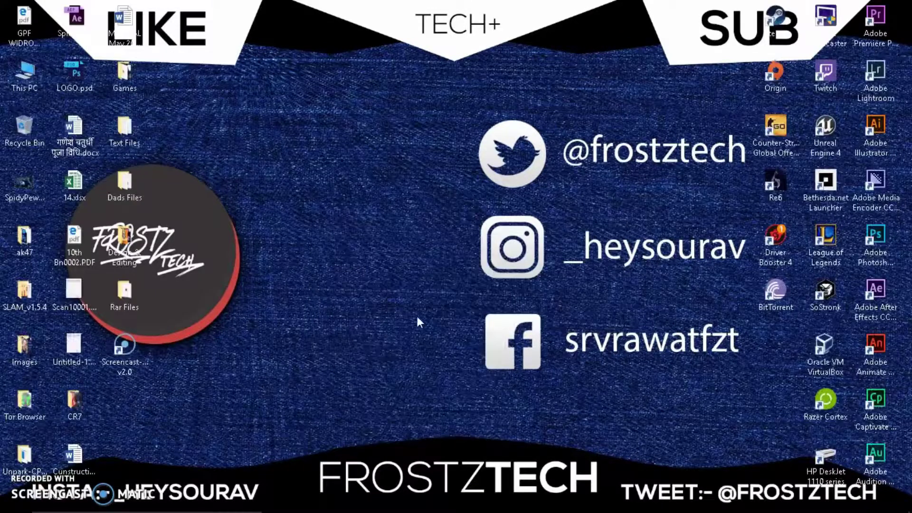
Step: Drag the Adobe Captivate 2017 shortcut to the open area near the top, then refresh
left_click(880, 397)
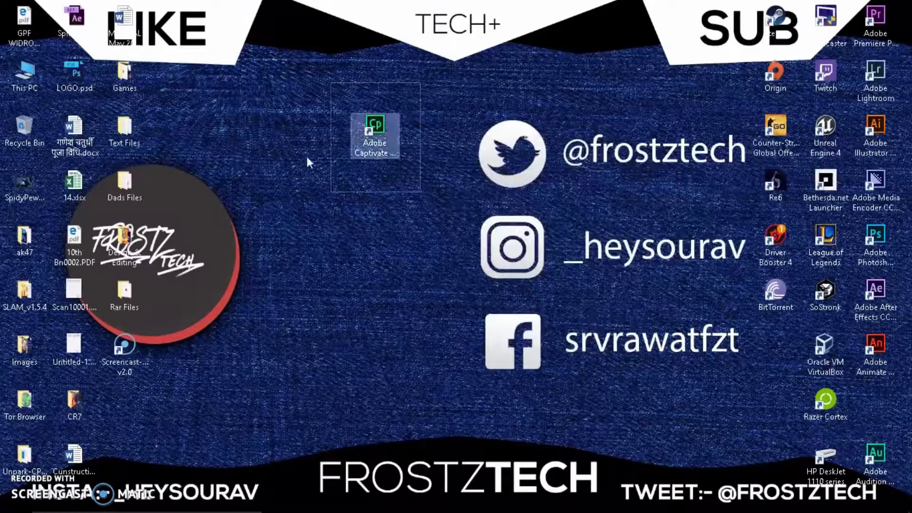
right_click(454, 136)
right_click(497, 173)
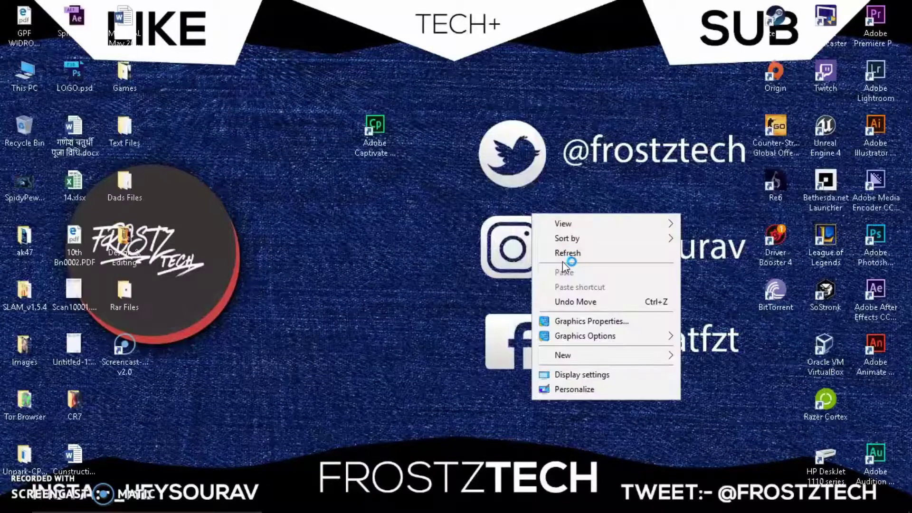
left_click(408, 174)
left_click(384, 133)
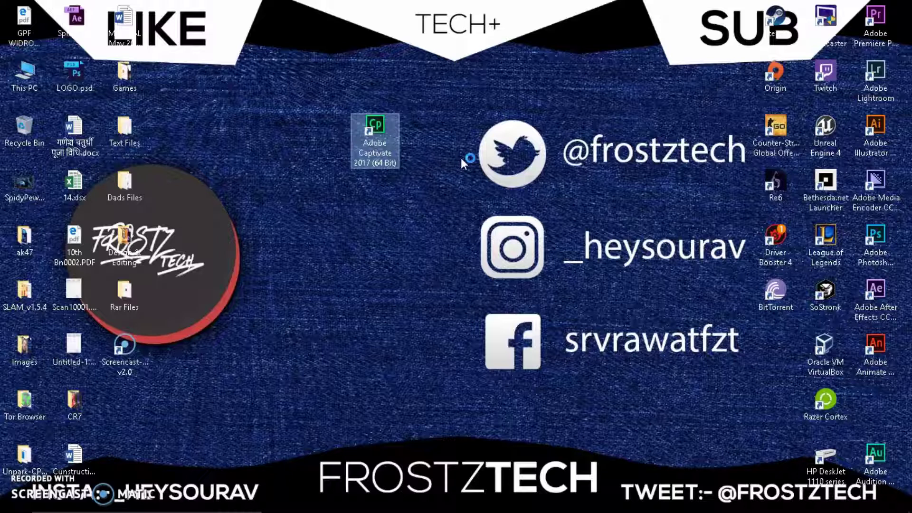
left_click_drag(391, 132, 291, 78)
right_click(373, 54)
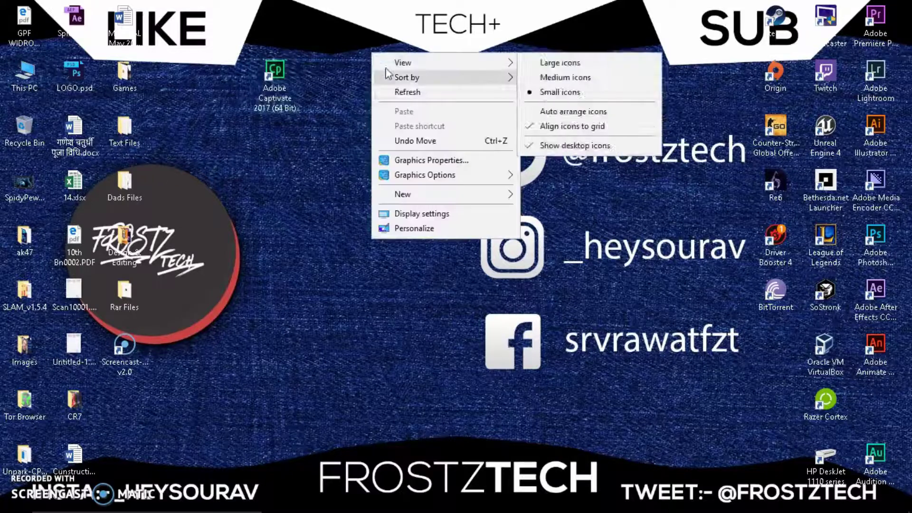
left_click(407, 91)
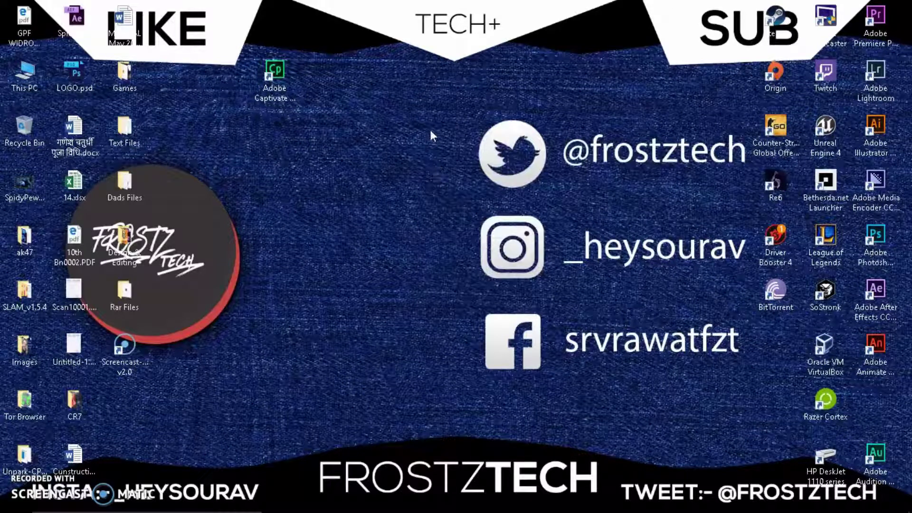
Step: Refresh the desktop while Captivate 2017 sits on Loading, then open Task Manager from the taskbar
right_click(429, 131)
left_click(448, 168)
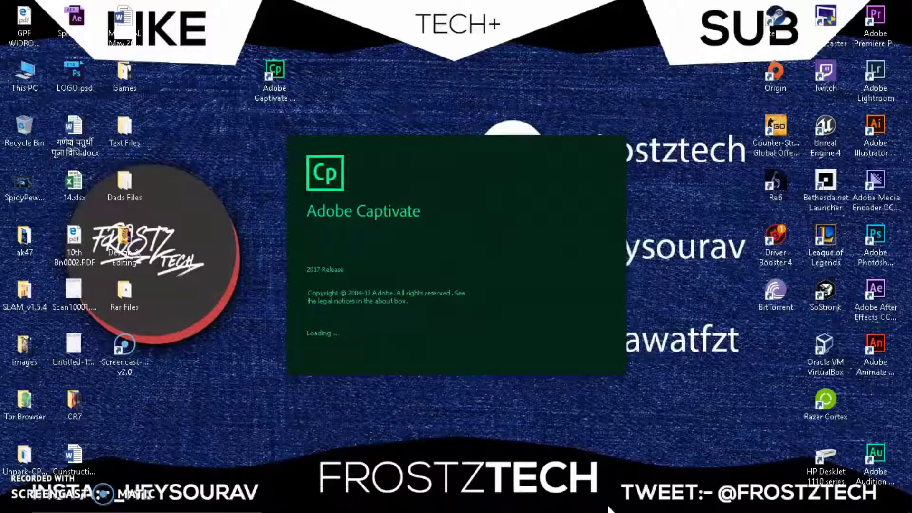
mouse_move(610, 511)
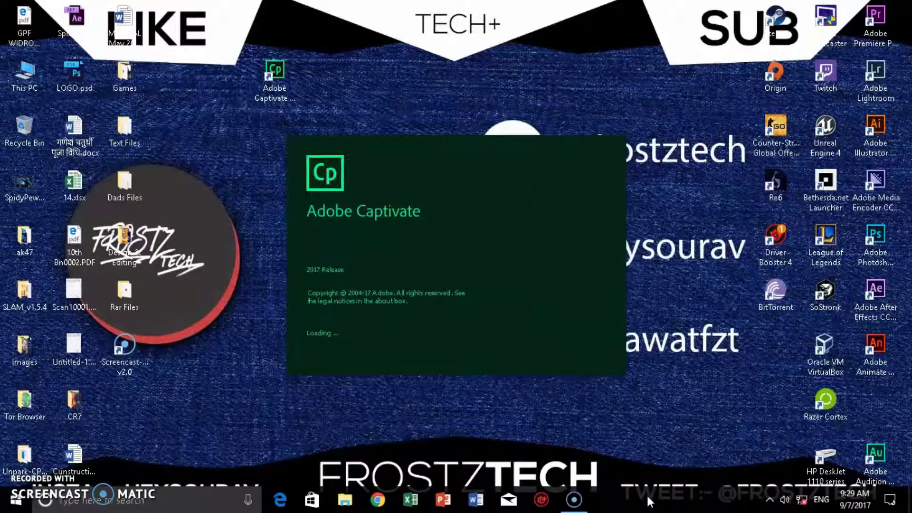
right_click(665, 199)
left_click(688, 240)
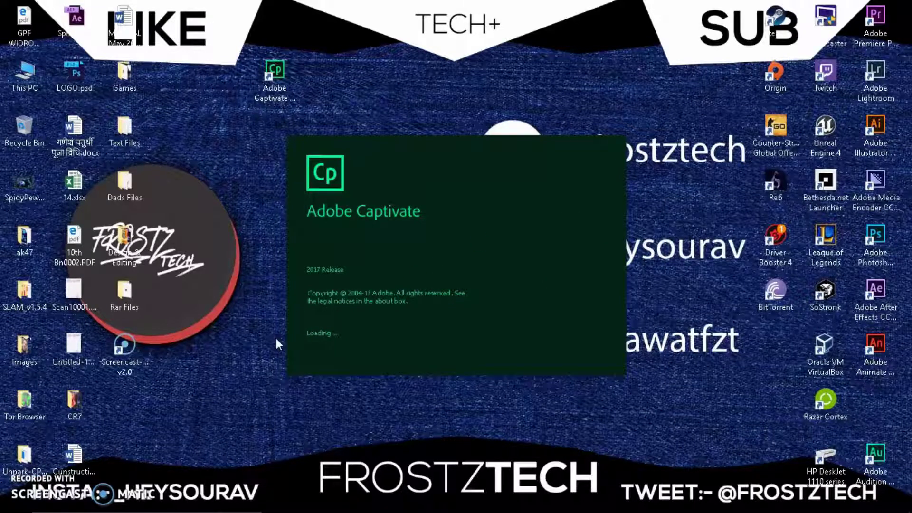
right_click(640, 498)
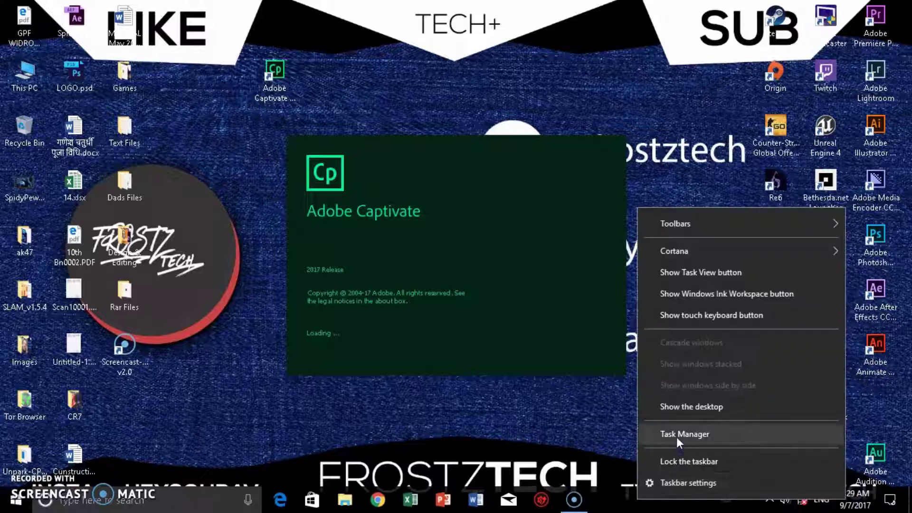
left_click(676, 437)
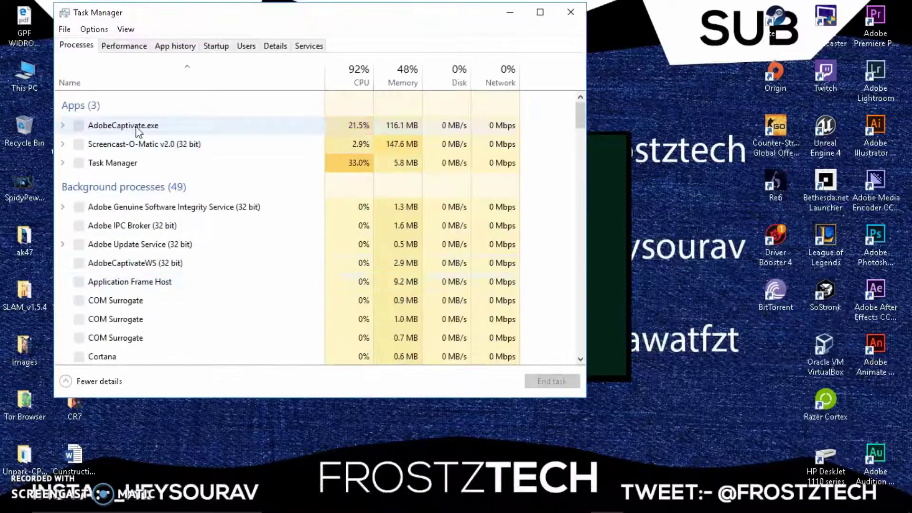
Step: Refresh the desktop and browse through This PC to C:\Windows\Fonts
right_click(618, 46)
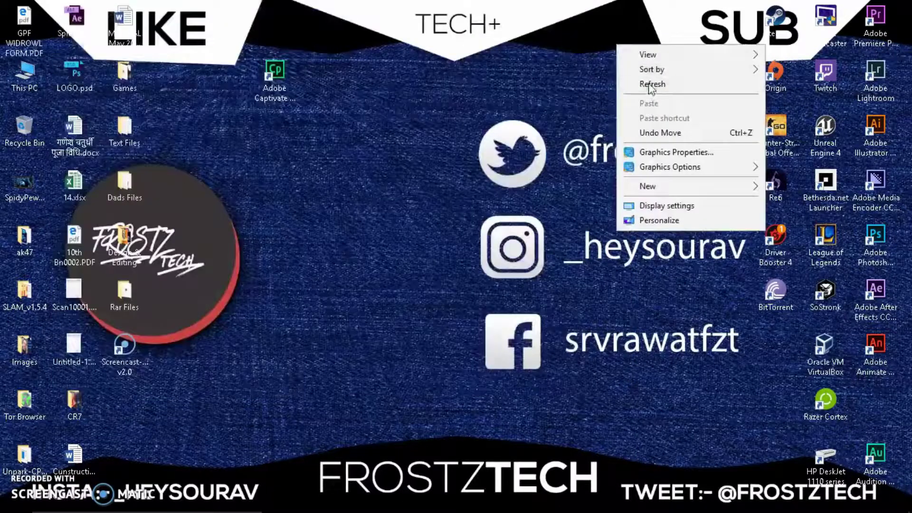
left_click(651, 84)
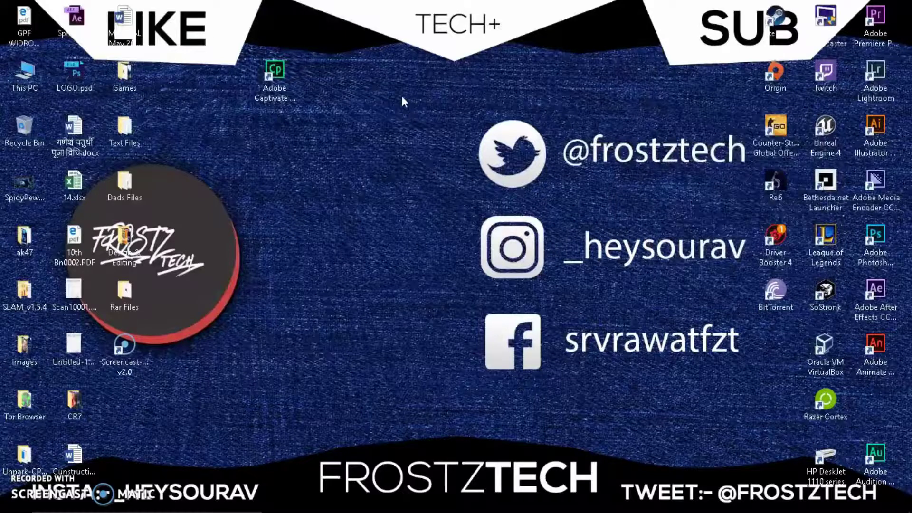
double_click(37, 71)
double_click(199, 202)
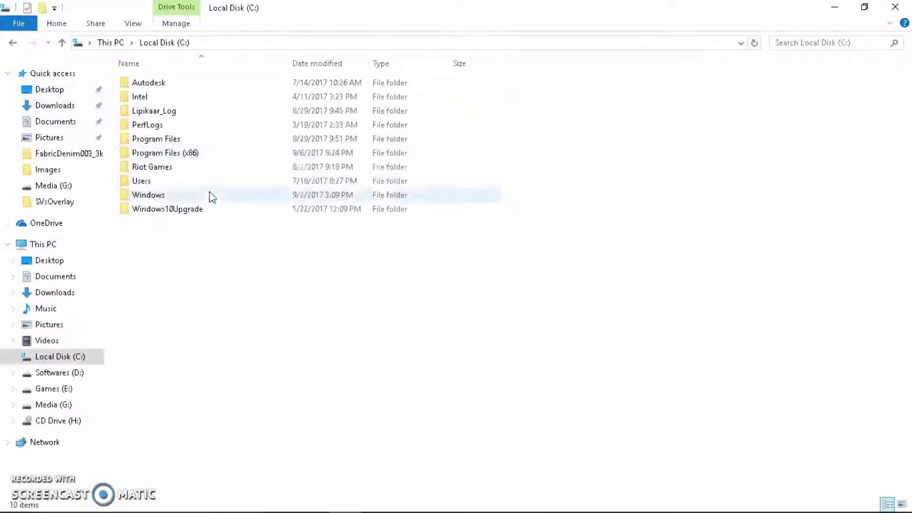
double_click(159, 198)
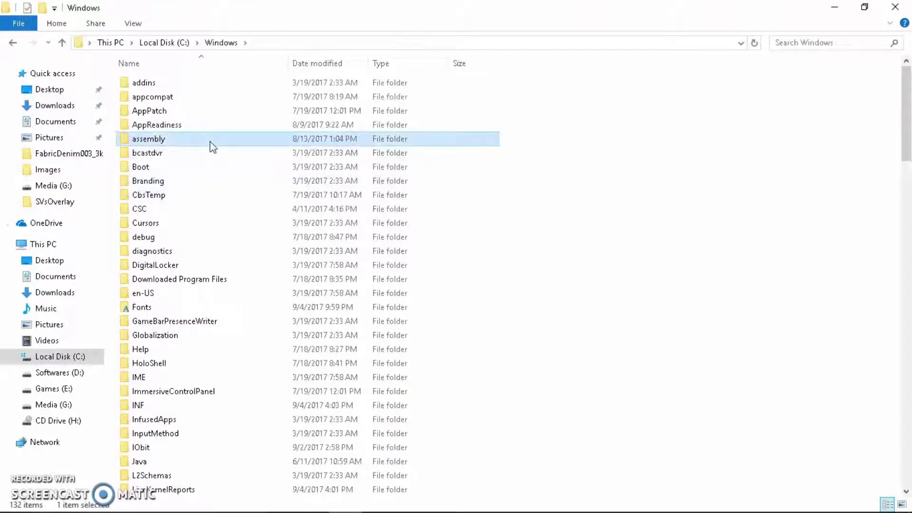
double_click(150, 307)
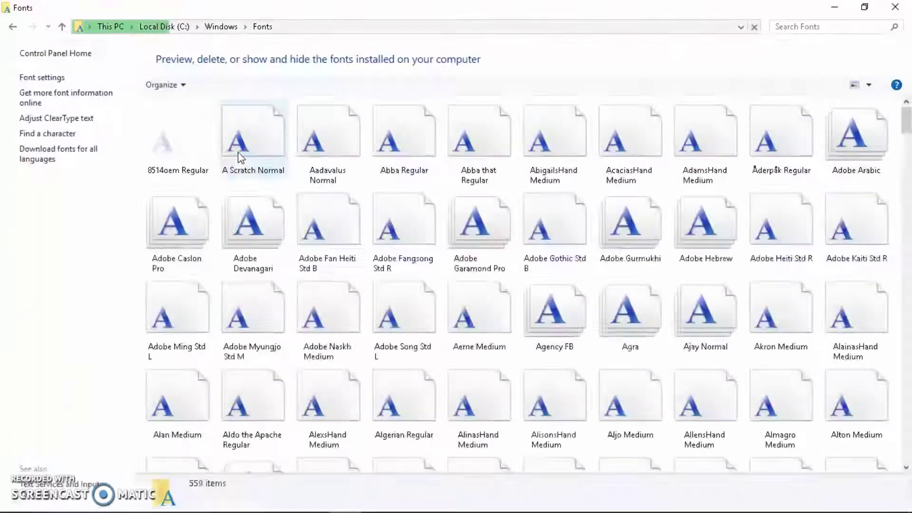
Step: Scroll through the list of 559 installed fonts
scroll(311, 205, "down", 15)
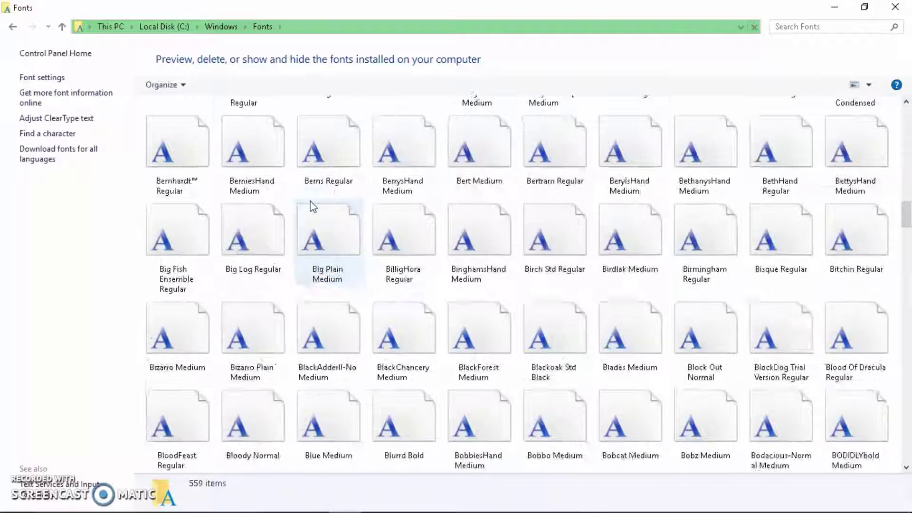
scroll(311, 205, "down", 5)
scroll(908, 266, "down", 2)
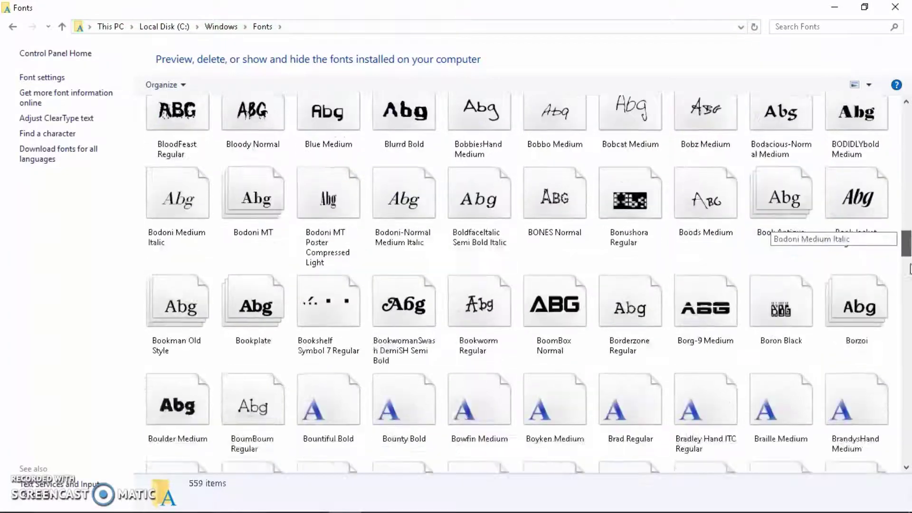
left_click_drag(910, 268, 864, 122)
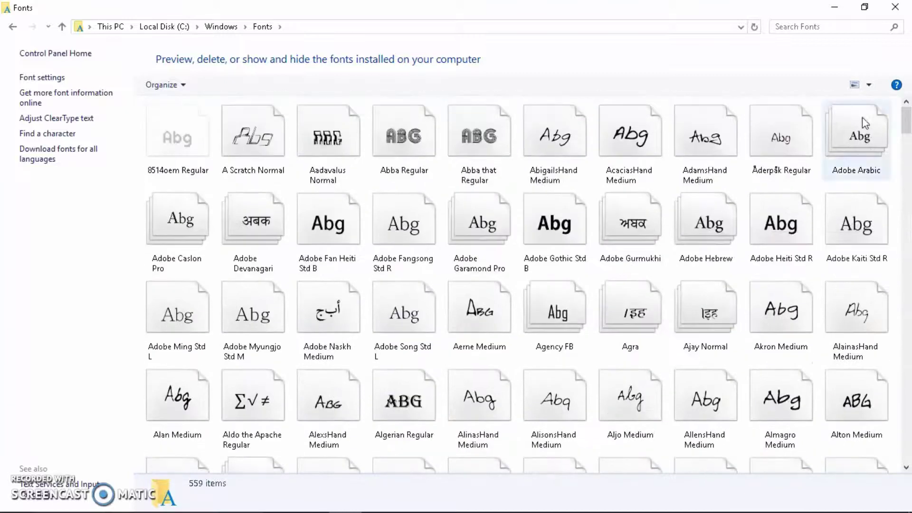
Step: Go back to C:\Windows, copy the Fonts folder and paste it onto the desktop
left_click(18, 27)
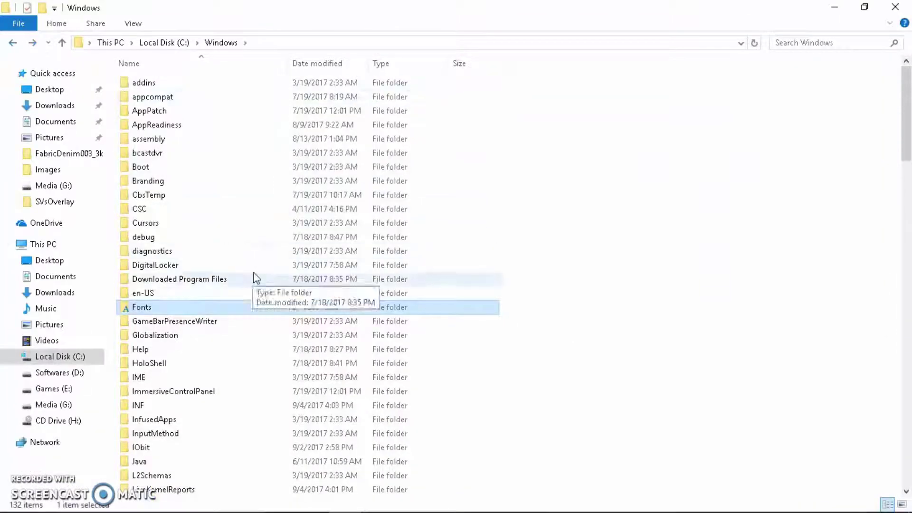
right_click(173, 308)
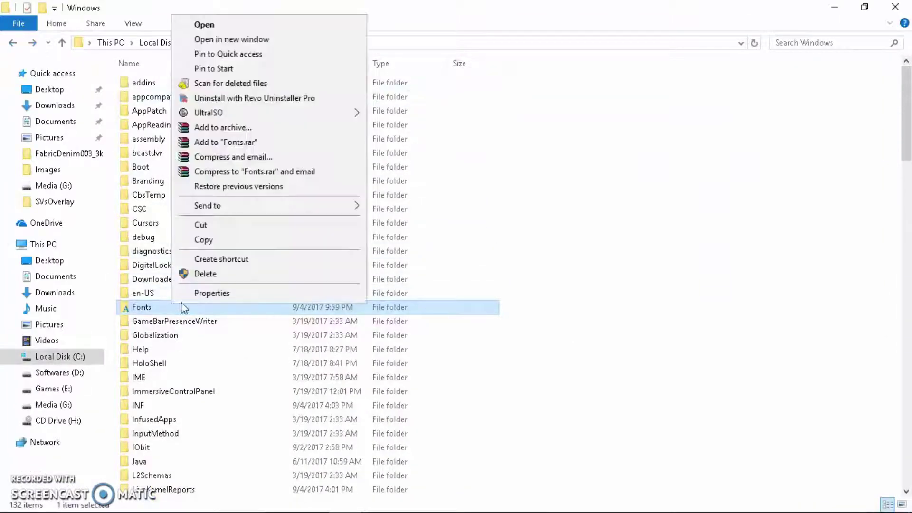
left_click(207, 241)
left_click(834, 7)
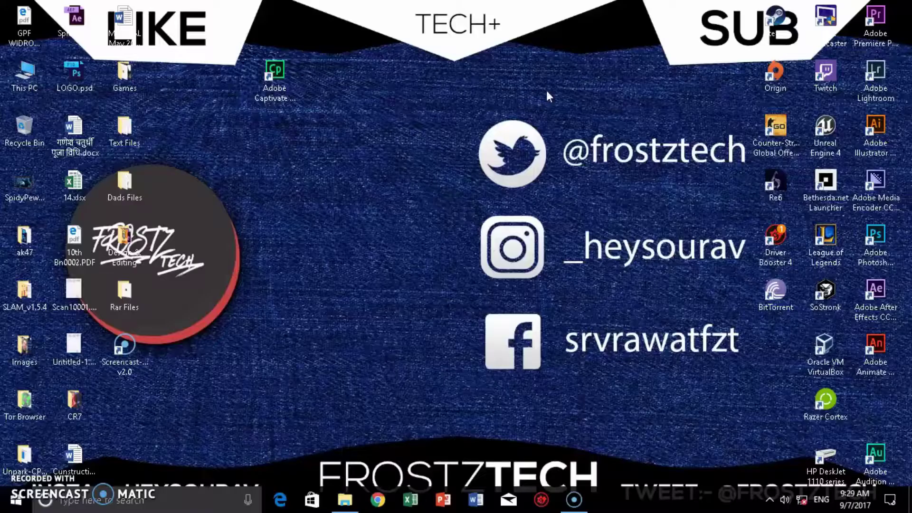
right_click(396, 85)
left_click(430, 148)
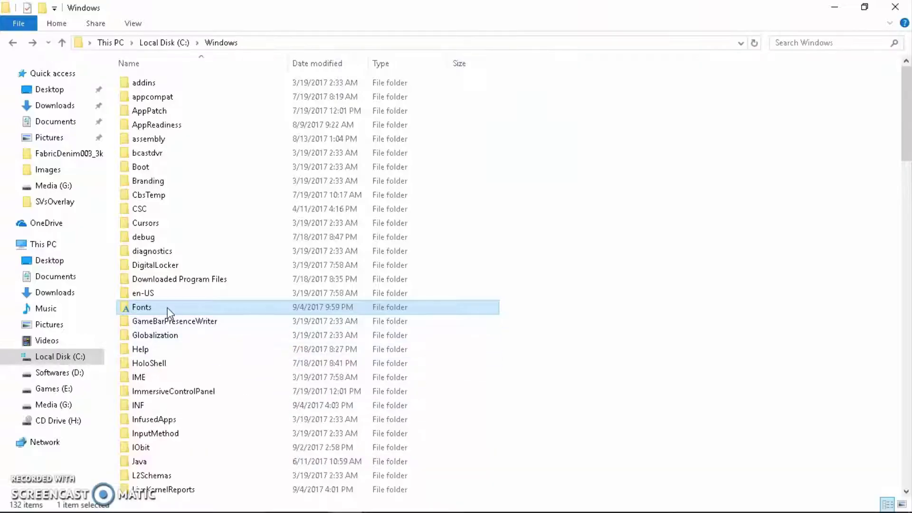
Step: Select all 559 fonts in C:\Windows\Fonts and confirm deleting them permanently
double_click(167, 307)
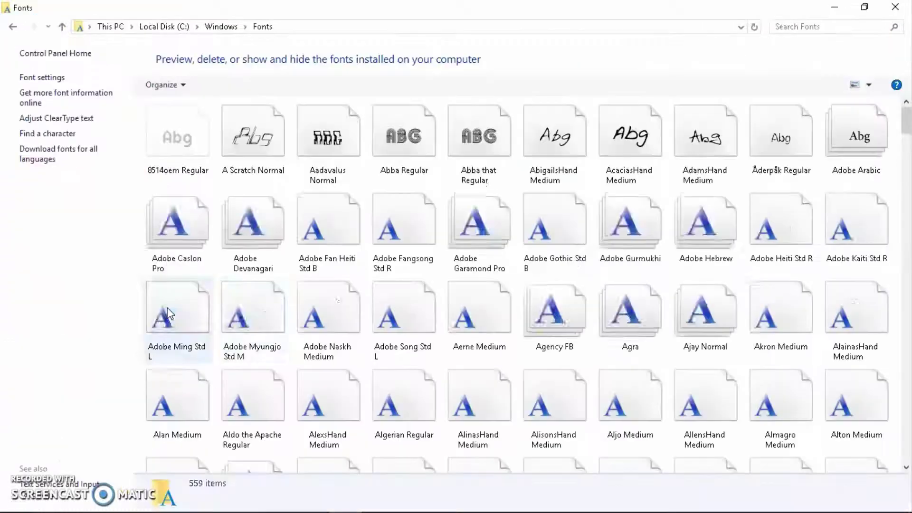
left_click(372, 227)
key("ctrl+a")
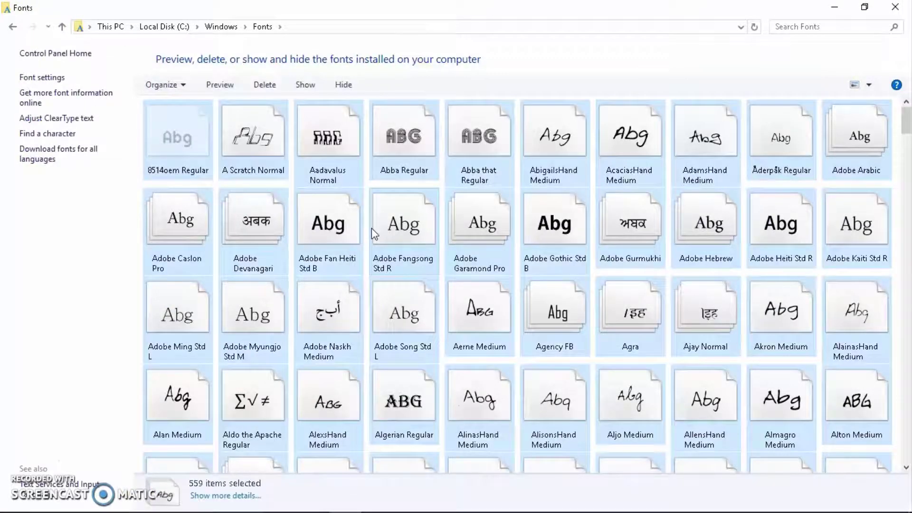
key("Delete")
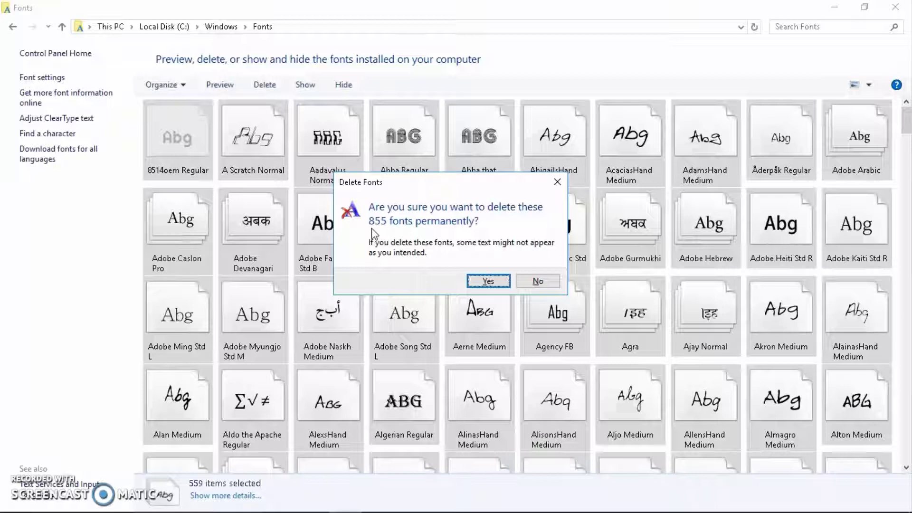
key("Return")
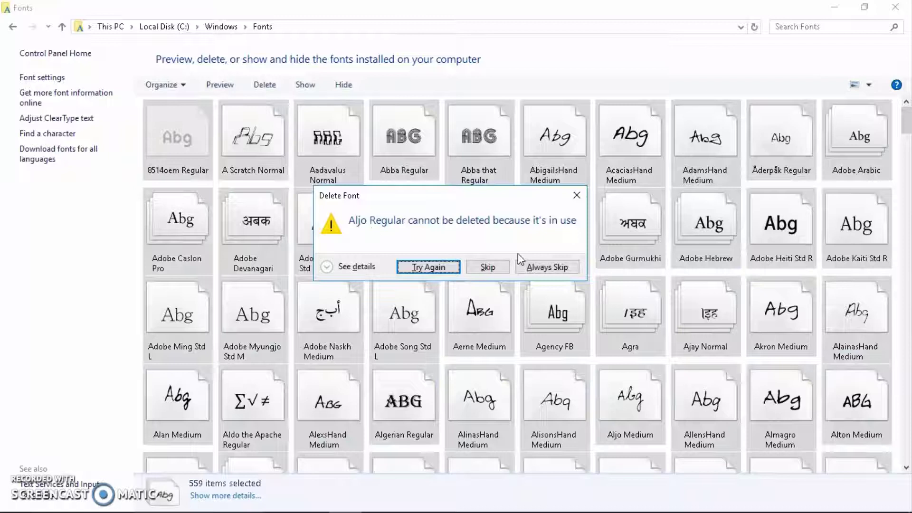
Step: Always skip in-use fonts such as Aljo Regular, and approve deleting entire font collections for all
left_click(356, 266)
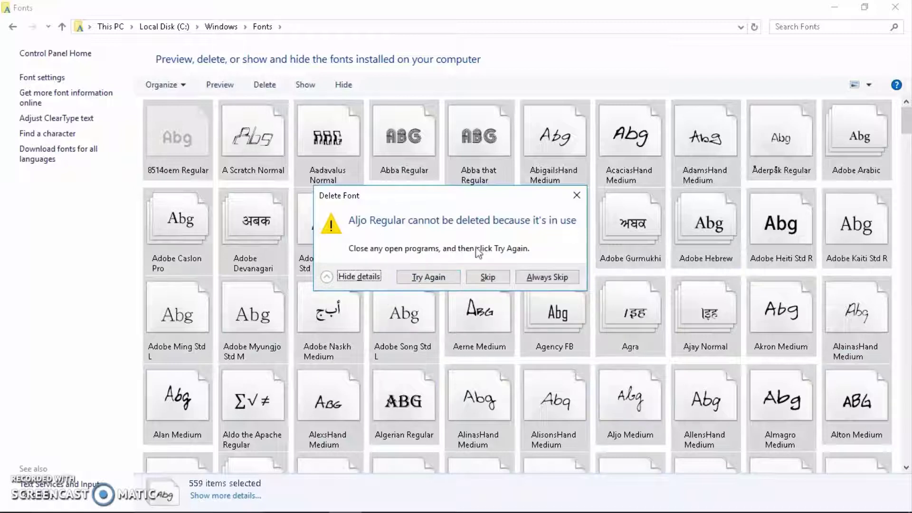
left_click(536, 280)
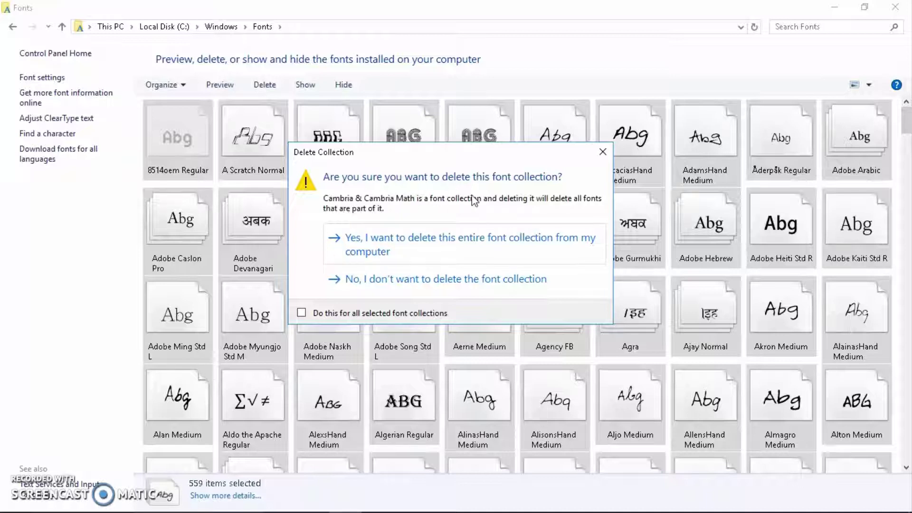
left_click(310, 310)
left_click(413, 247)
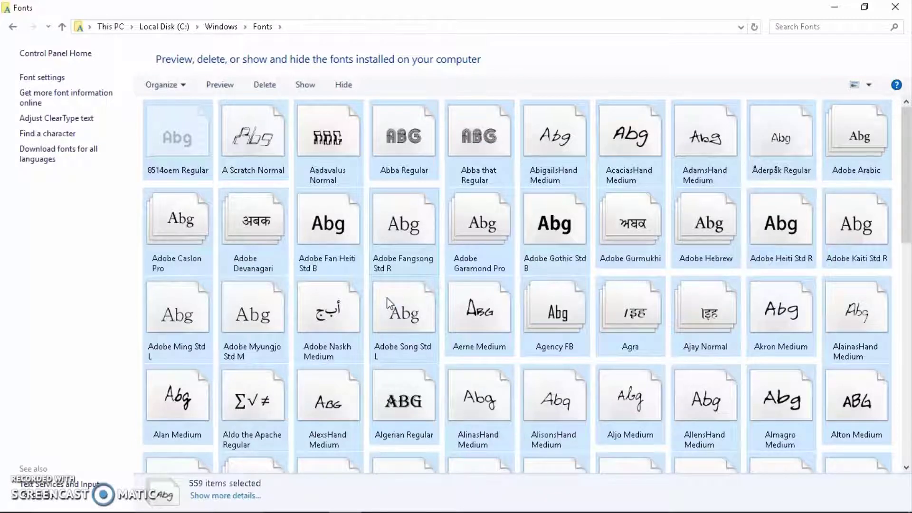
Step: Refresh the desktop and launch Adobe Captivate 2017 from its desktop shortcut
scroll(512, 232, "down", 5)
scroll(513, 233, "down", 5)
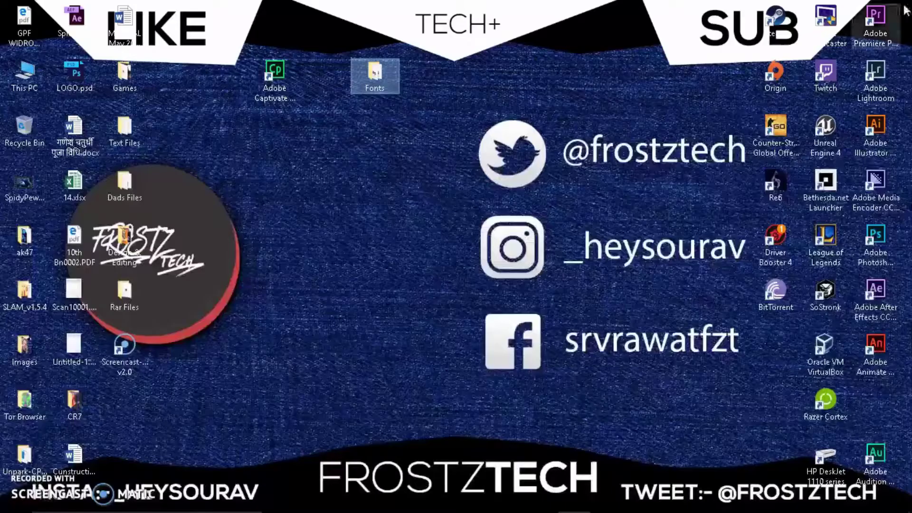
right_click(377, 95)
right_click(409, 138)
right_click(441, 172)
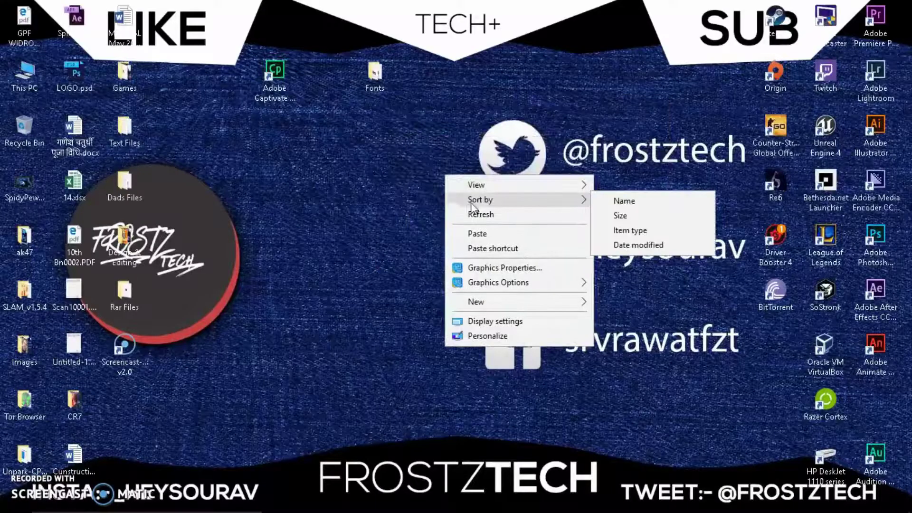
left_click(476, 213)
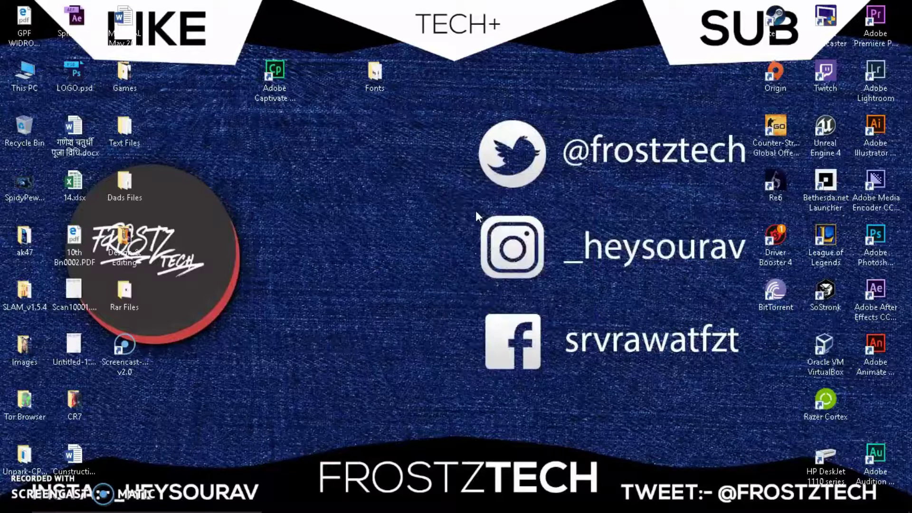
double_click(278, 84)
right_click(423, 148)
Step: Refresh the desktop while Adobe Captivate 2017 loads to its New-project start screen
left_click(464, 185)
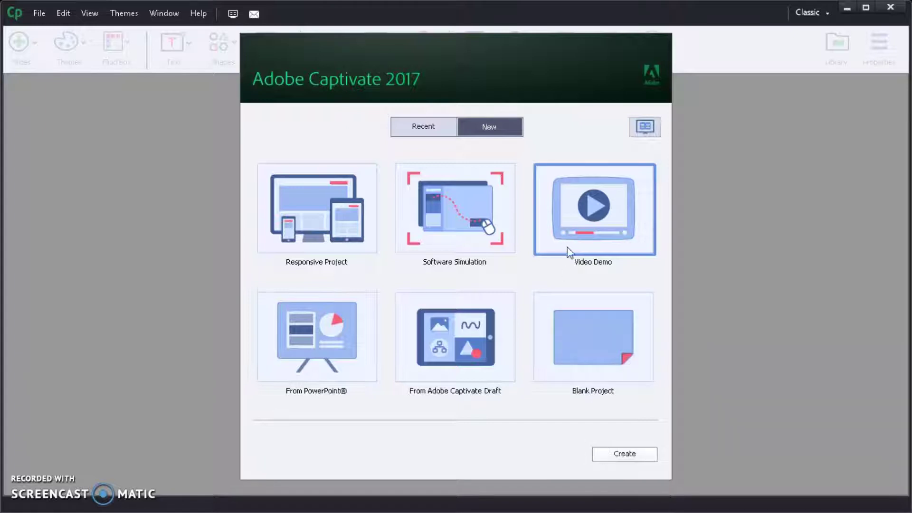
Step: Create a Video Demo project, then cancel its recording setup dialog
left_click(625, 454)
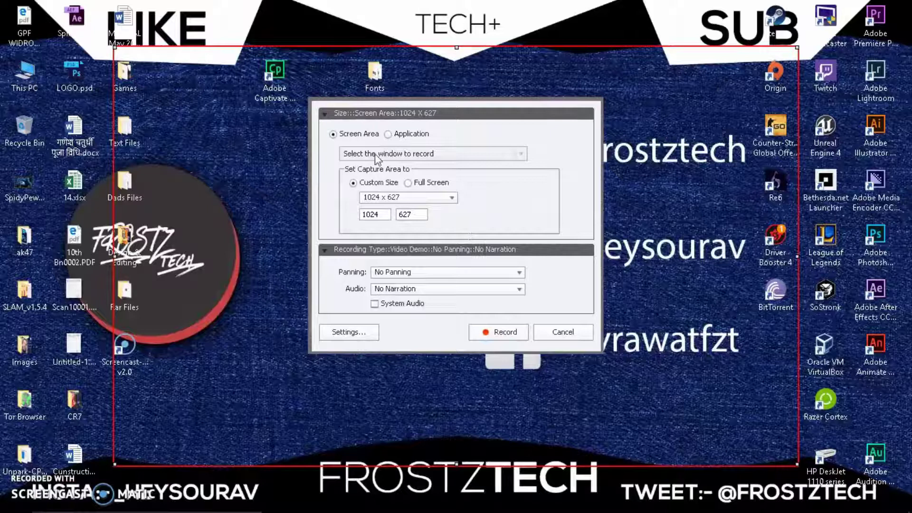
left_click(568, 335)
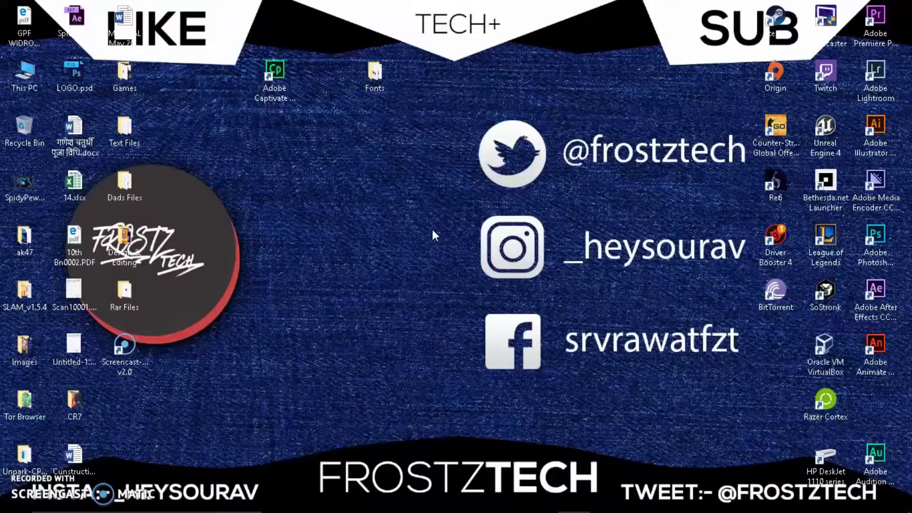
Step: Refresh the desktop, clear the shortcut selection and open the backed-up Fonts folder
right_click(399, 190)
left_click(416, 229)
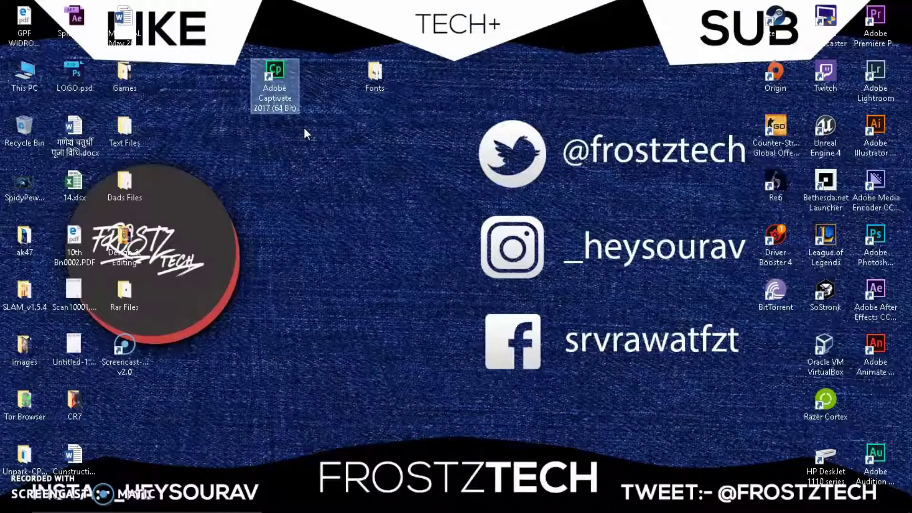
left_click(304, 127)
left_click_drag(249, 31, 318, 138)
left_click(307, 126)
double_click(370, 81)
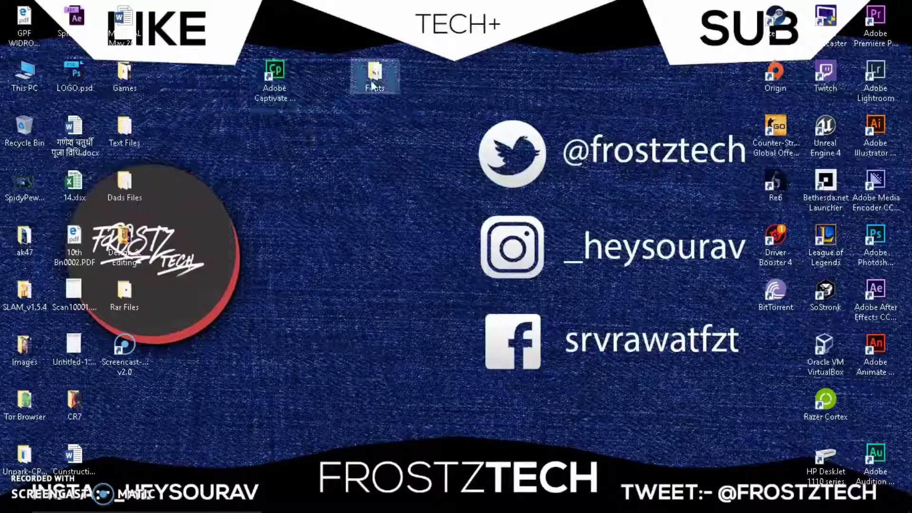
Step: Browse the backed-up fonts, then start and cancel permanently deleting ajay_no1.ttf
scroll(321, 306, "down", 20)
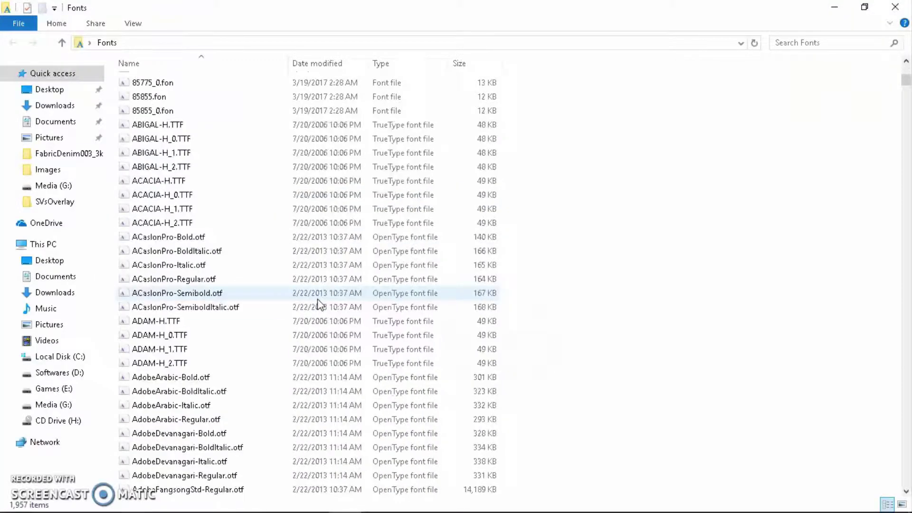
left_click_drag(906, 94, 775, 143)
scroll(580, 314, "up", 8)
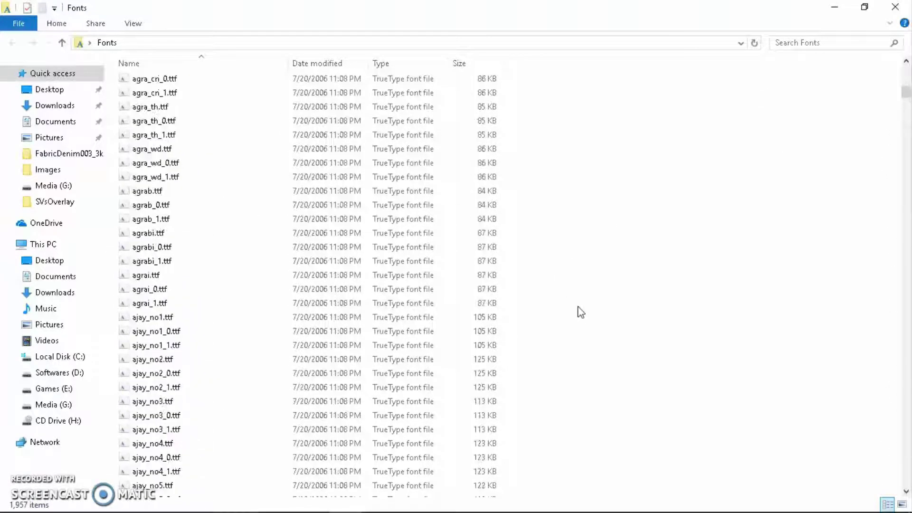
left_click(299, 305)
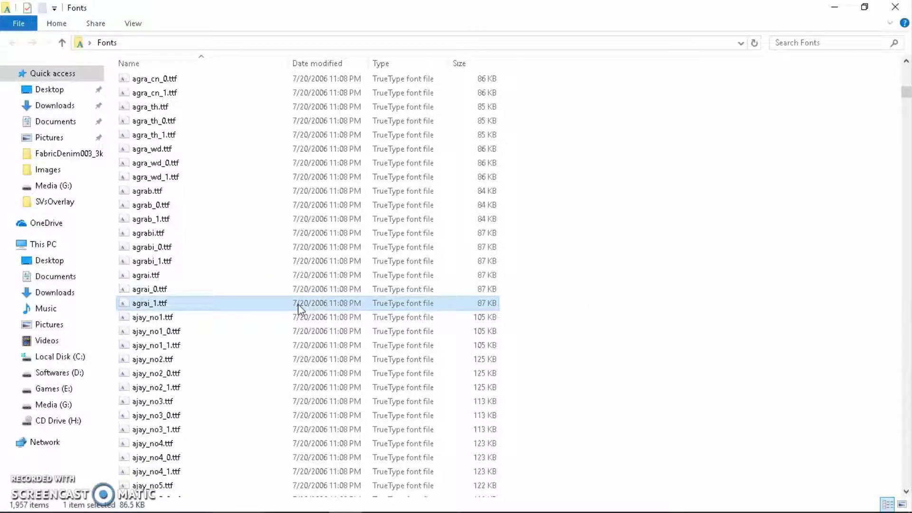
key("Down")
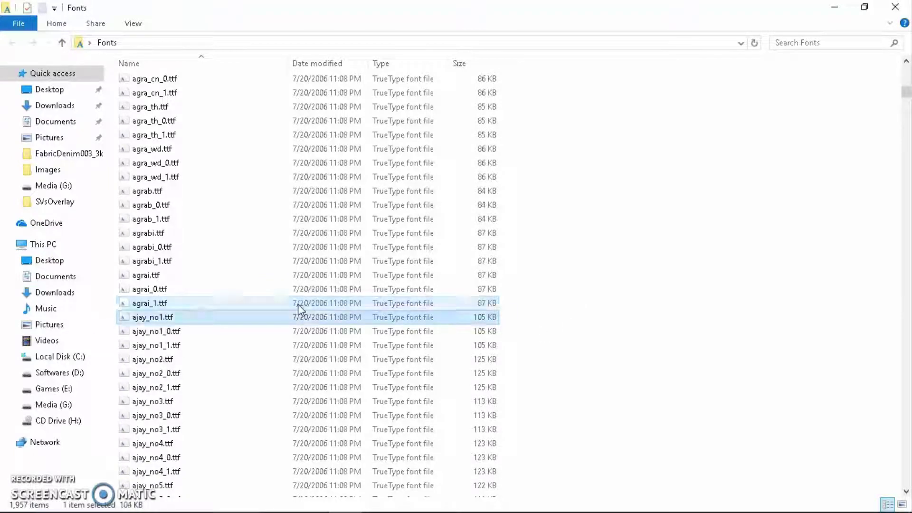
key("shift+Delete")
key("Escape")
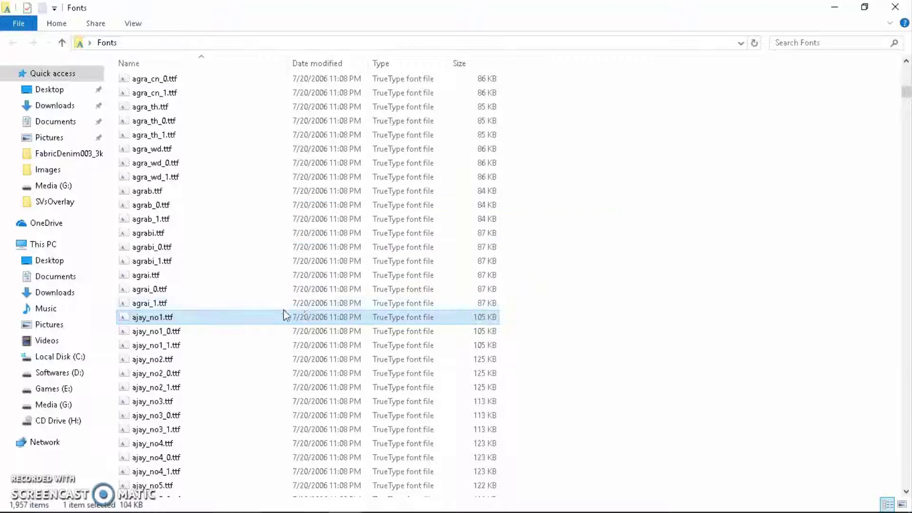
Step: Select all 1,957 backed-up font files and switch to This PC
left_click(264, 335)
key("ctrl+a")
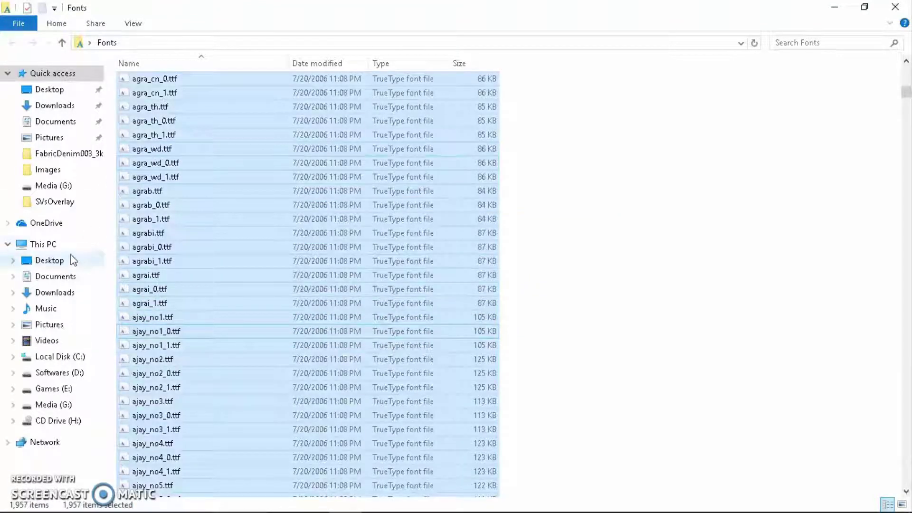
left_click(91, 244)
Step: Paste the 1,957 backed-up fonts into C:\Windows\Fonts, replacing existing fonts for all items
double_click(244, 190)
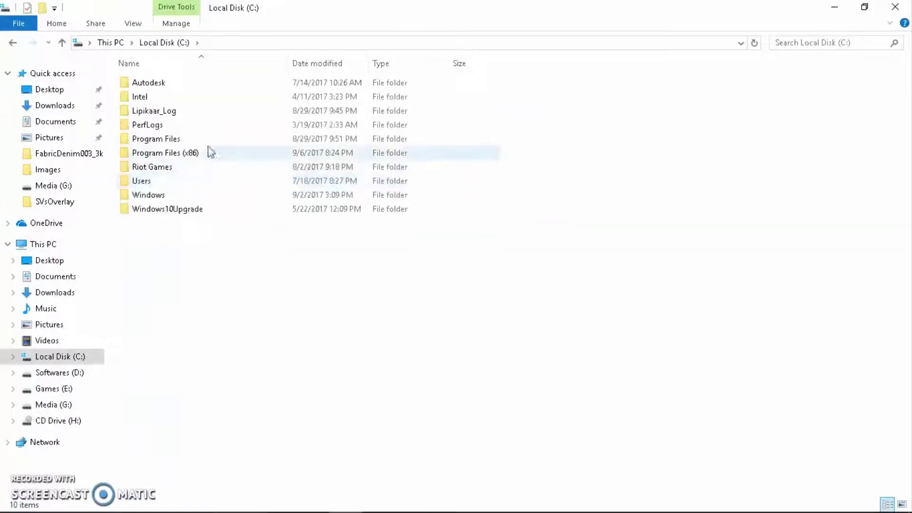
double_click(148, 194)
left_click(152, 307)
double_click(152, 307)
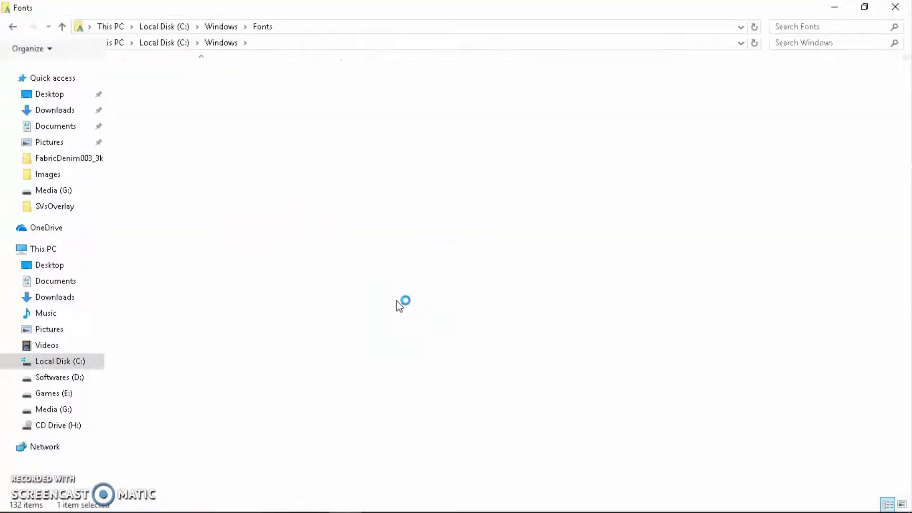
key("ctrl+v")
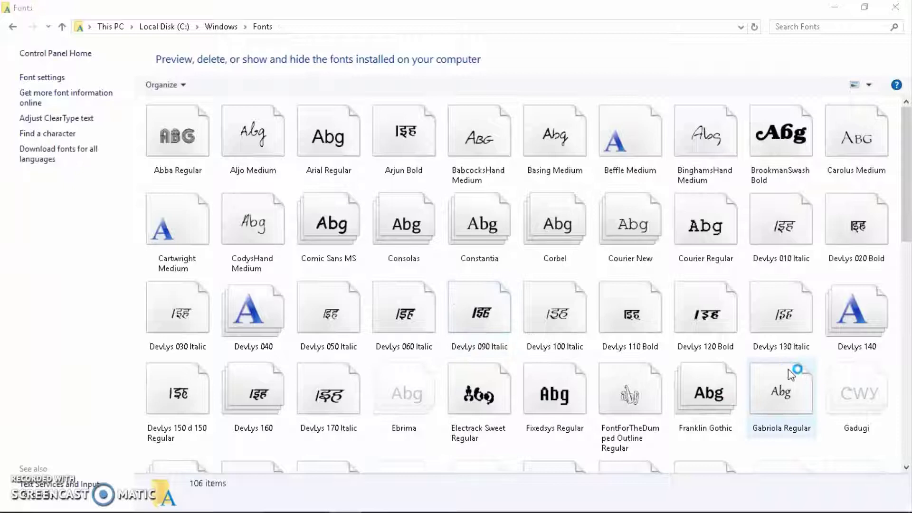
left_click(492, 273)
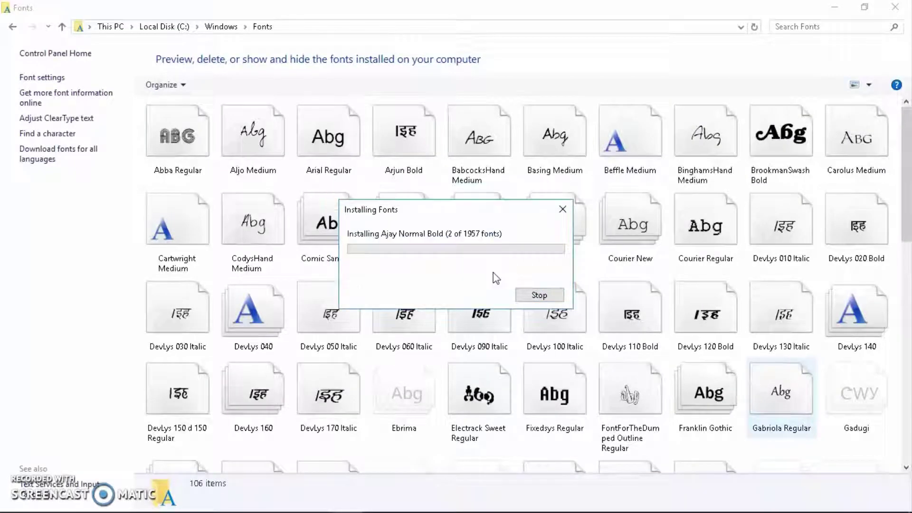